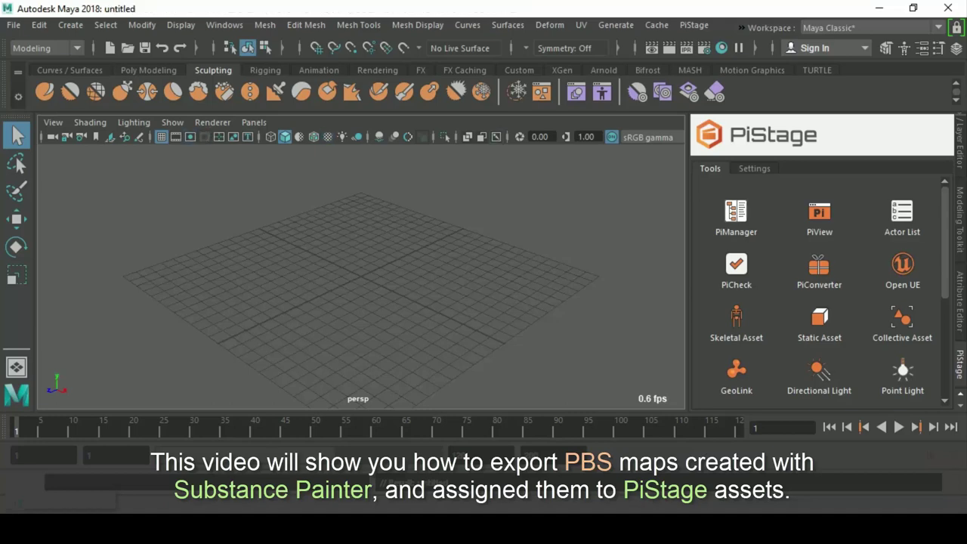
Open the PiManager window listing TutorialProject with its SK_RobotBall and ST_BasicPlane assets.
left_click(736, 213)
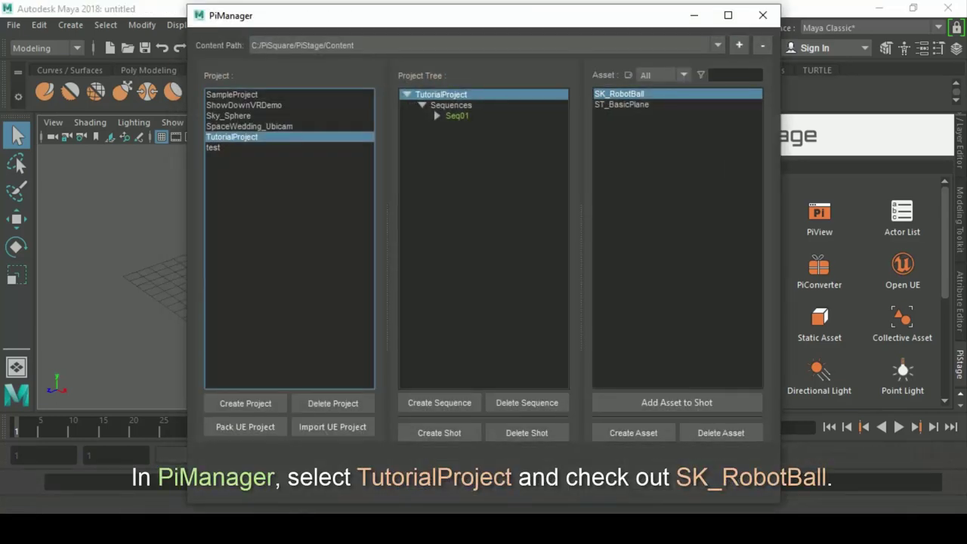
Select TutorialProject in the Project Tree and check out the SK_RobotBall asset.
left_click(441, 95)
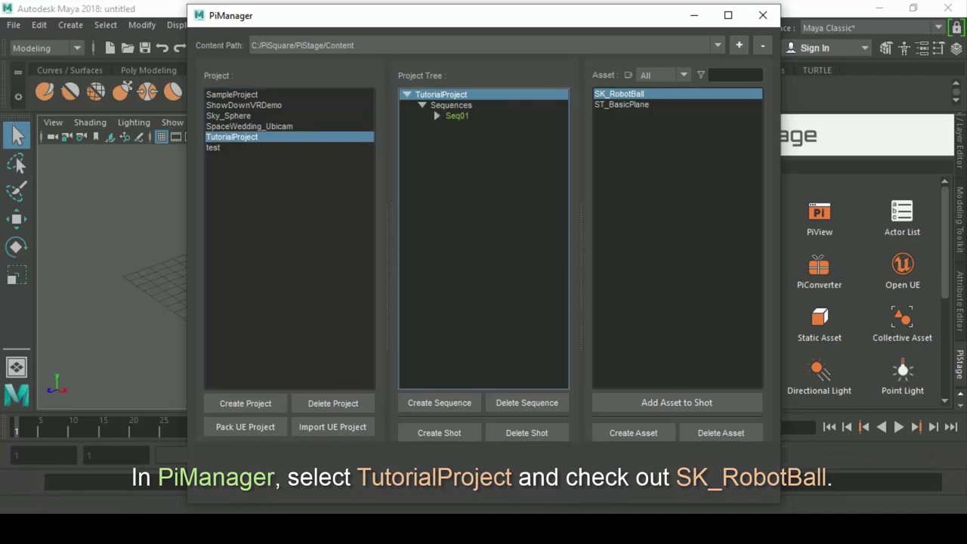
left_click(619, 93)
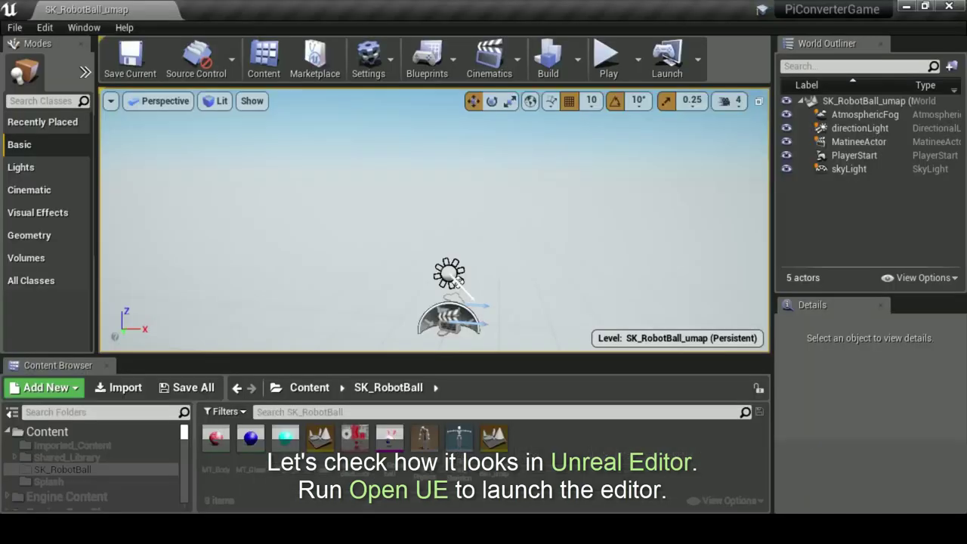
Open the SK_RobotBall skeletal mesh from its Content Browser folder in the mesh editor.
double_click(389, 437)
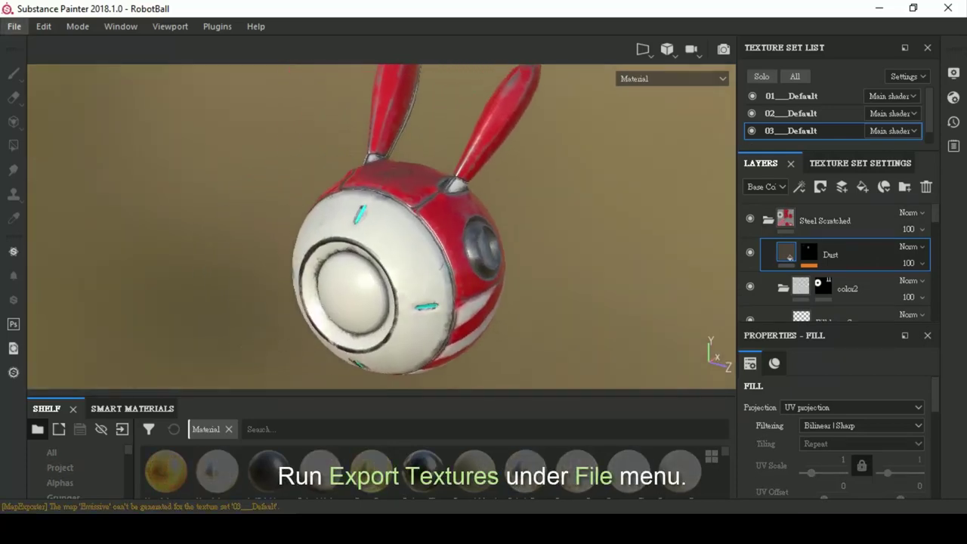
Open Export Textures and review the existing presets in the Configuration tab, such as PBR MetalRough.
left_click(15, 26)
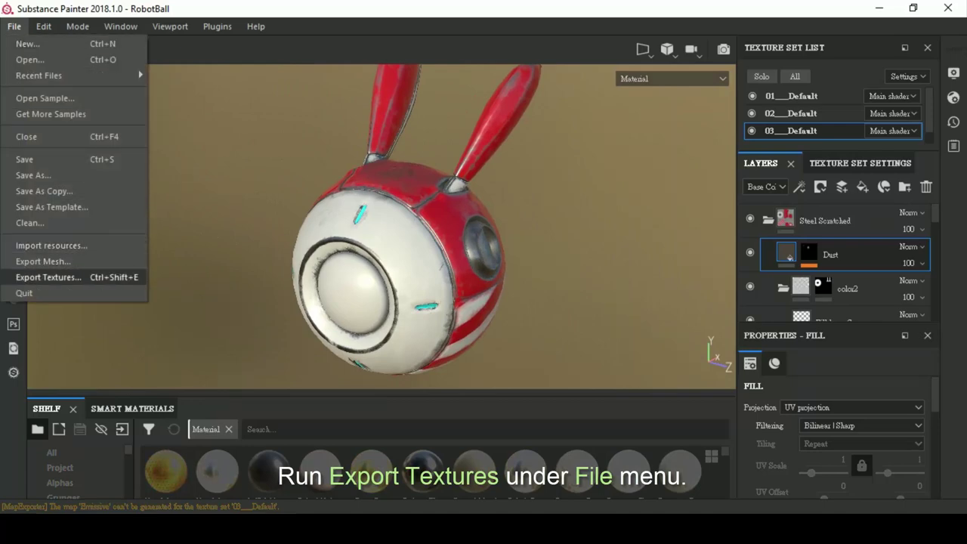
left_click(48, 277)
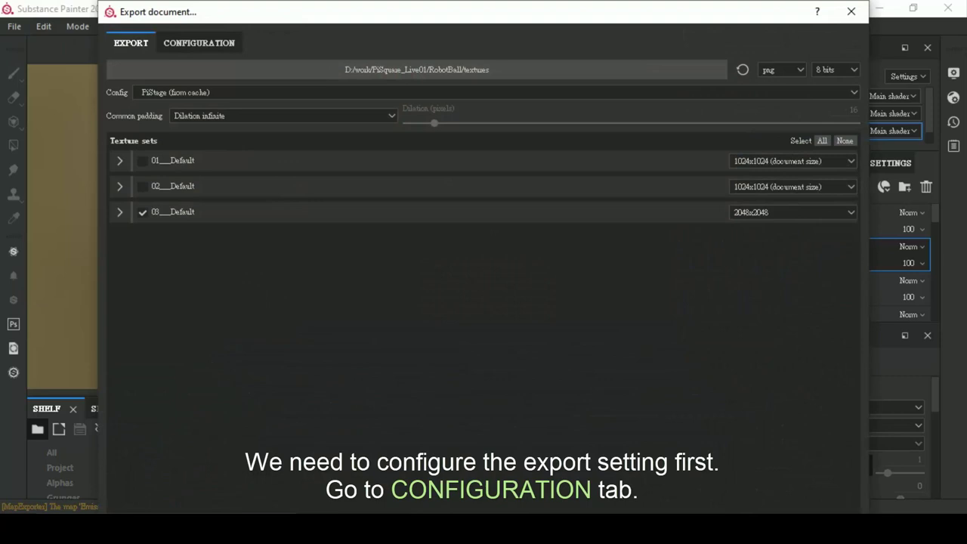
left_click(198, 42)
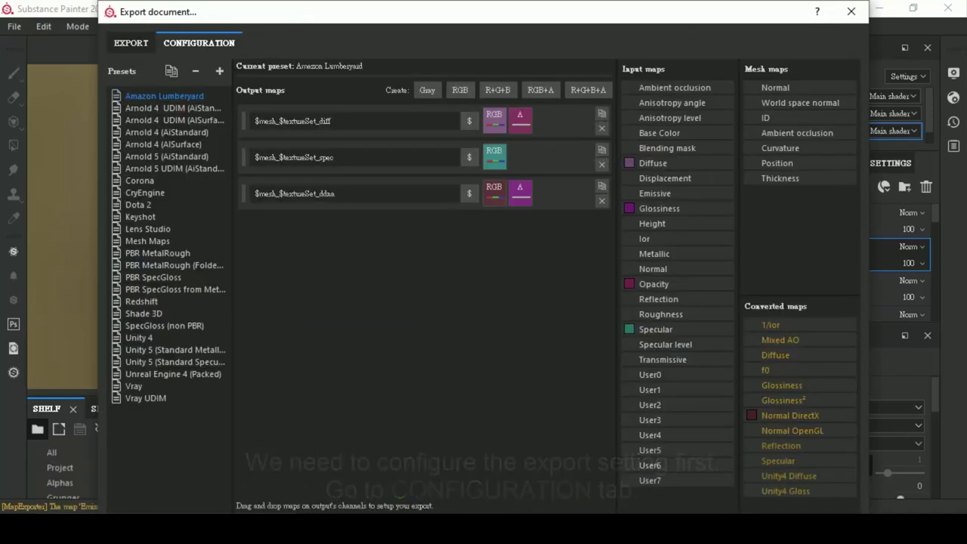
left_click(173, 108)
left_click(174, 120)
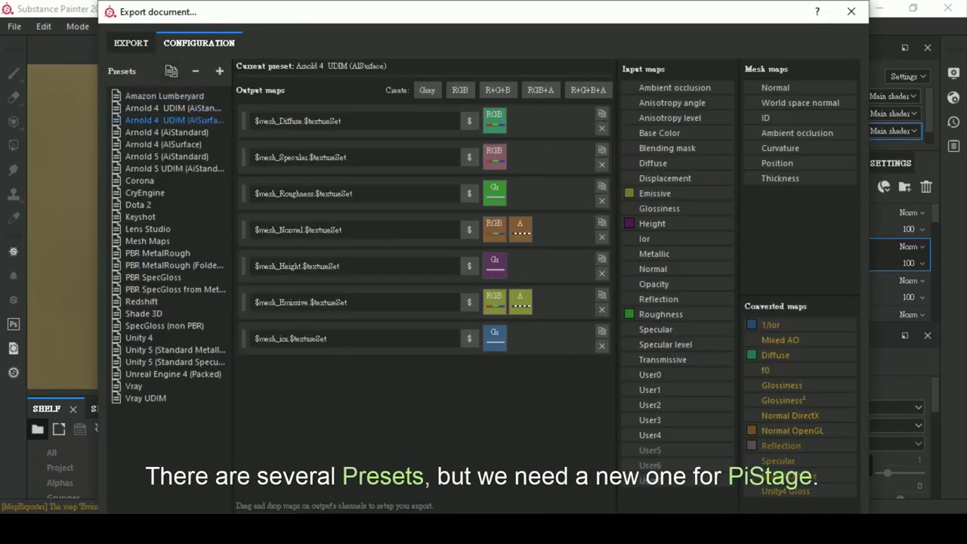
left_click(174, 265)
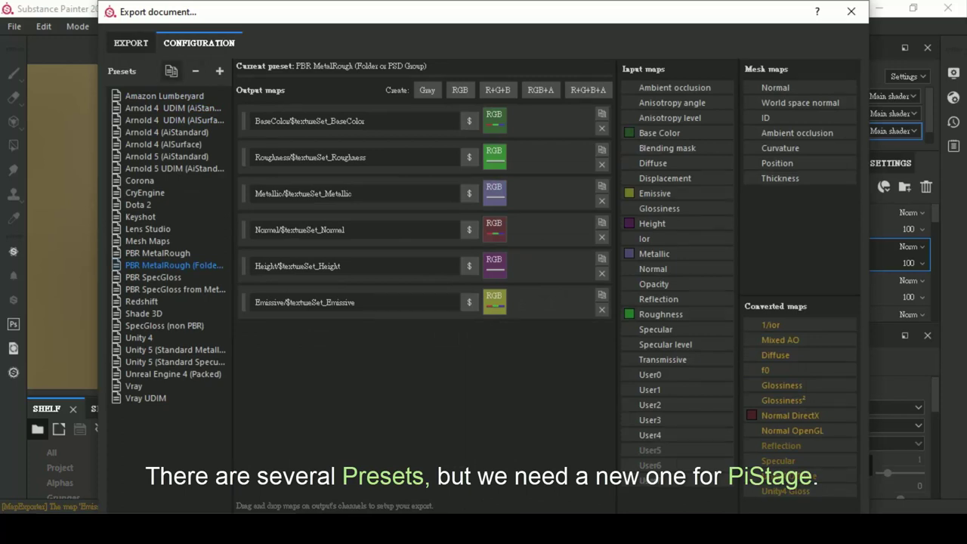
Add a new empty export preset and name it PiStage.
left_click(219, 71)
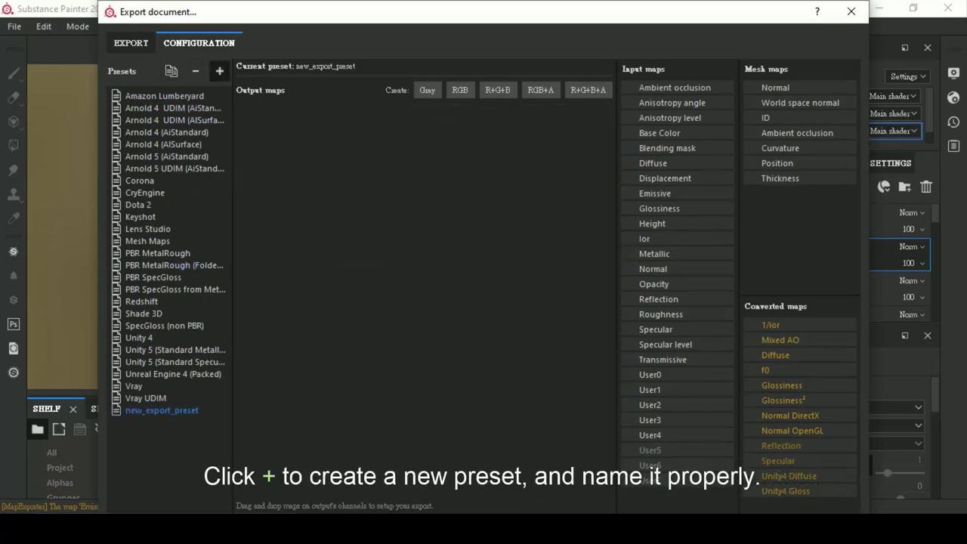
double_click(162, 410)
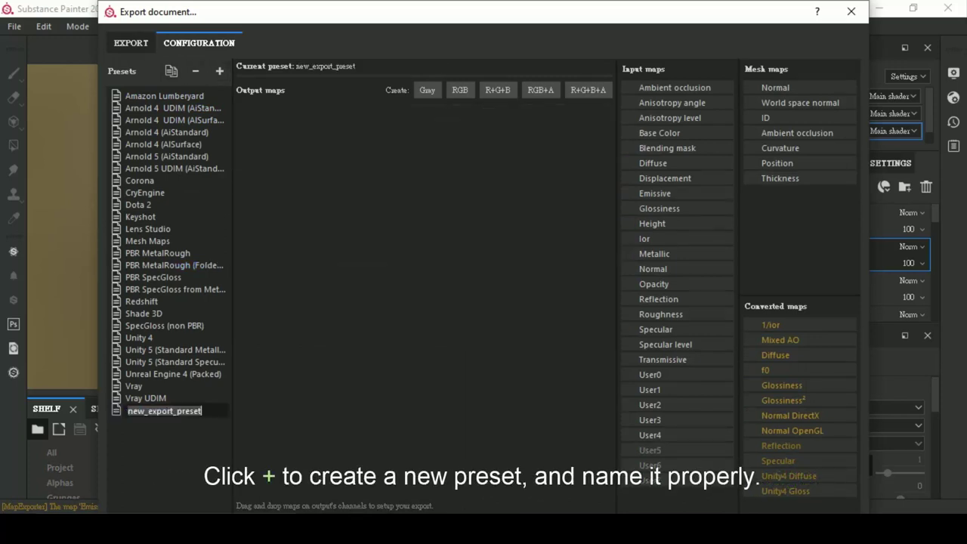
type("Pi")
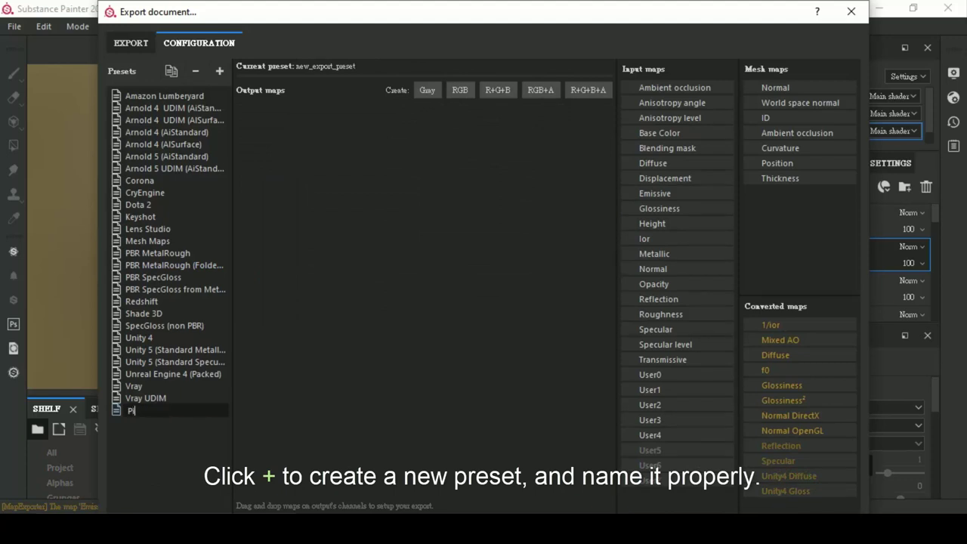
type("Stage")
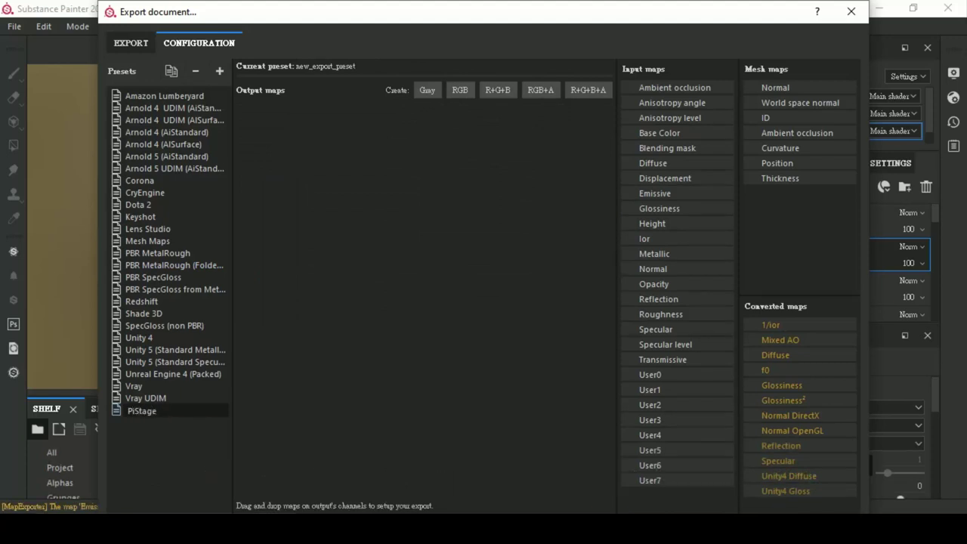
key("Return")
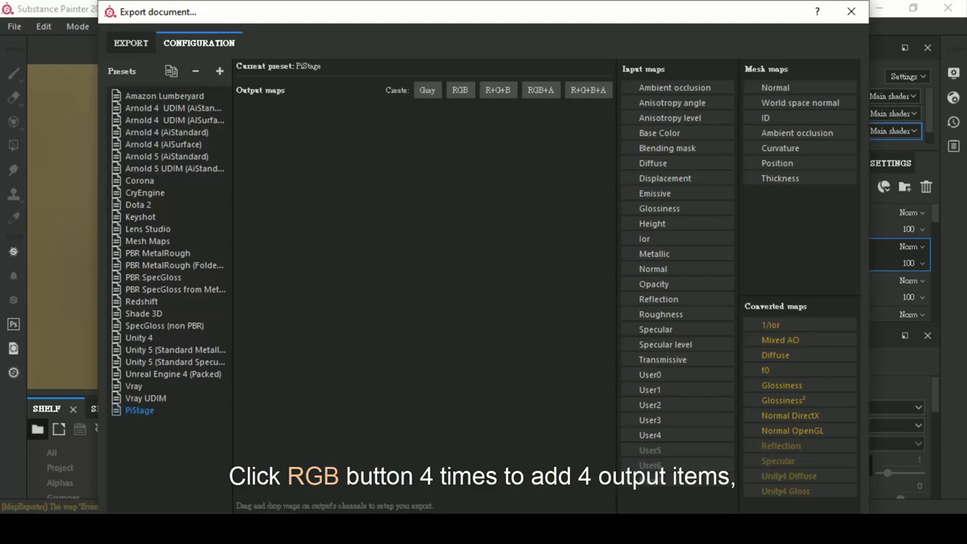
Add four RGB output maps to the PiStage preset.
left_click(460, 90)
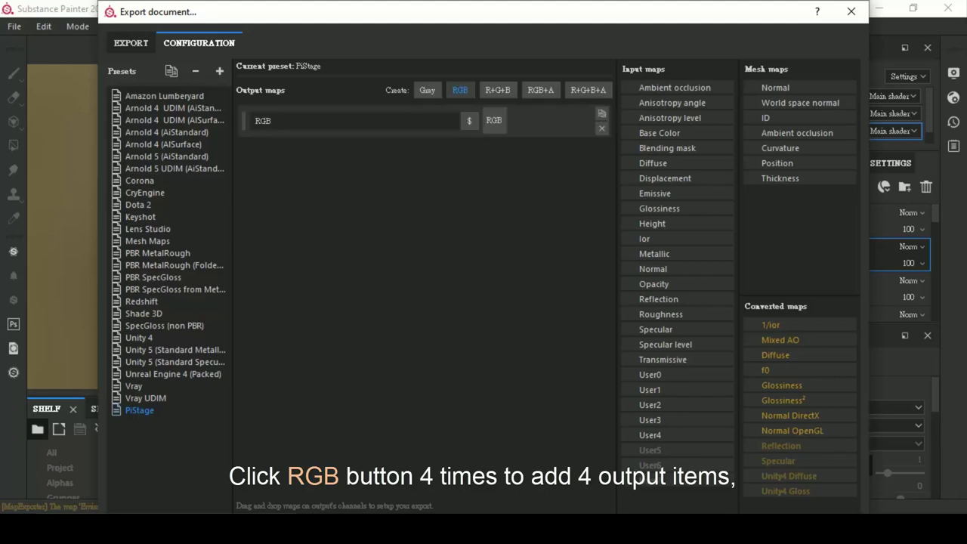
left_click(460, 90)
left_click(460, 89)
left_click(460, 90)
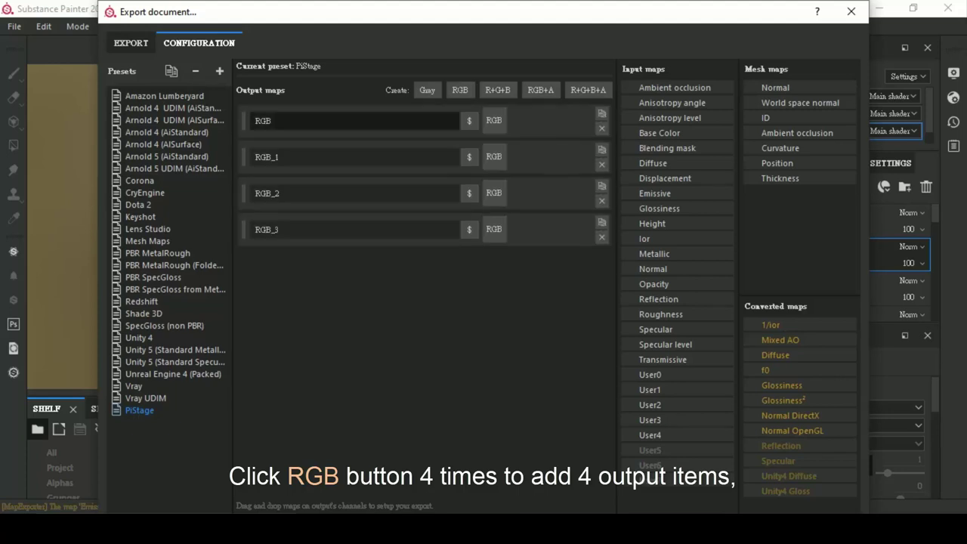
Name the four output maps Color, Normal, Metallic and Roughness.
type("Colo")
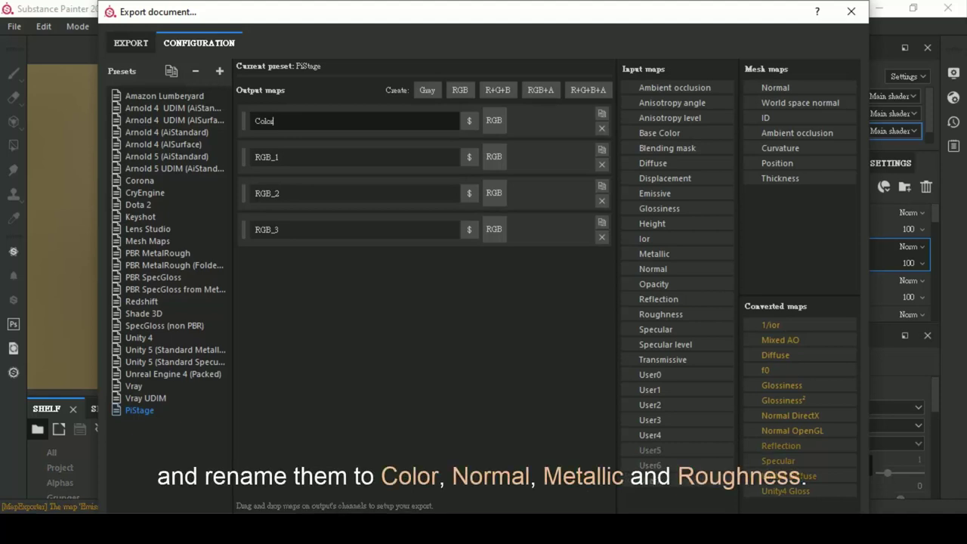
type("r")
left_click(276, 157)
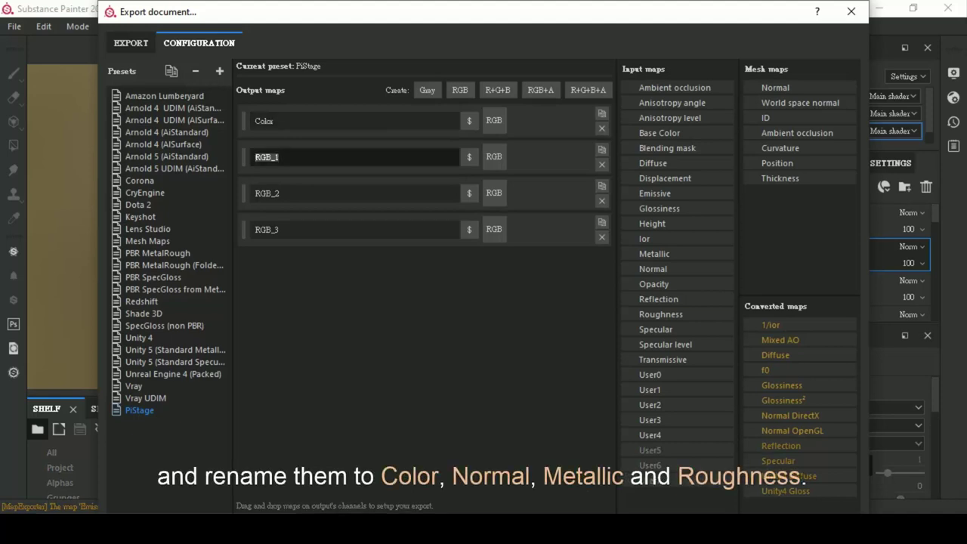
type("Normal")
double_click(267, 194)
type("Metallic")
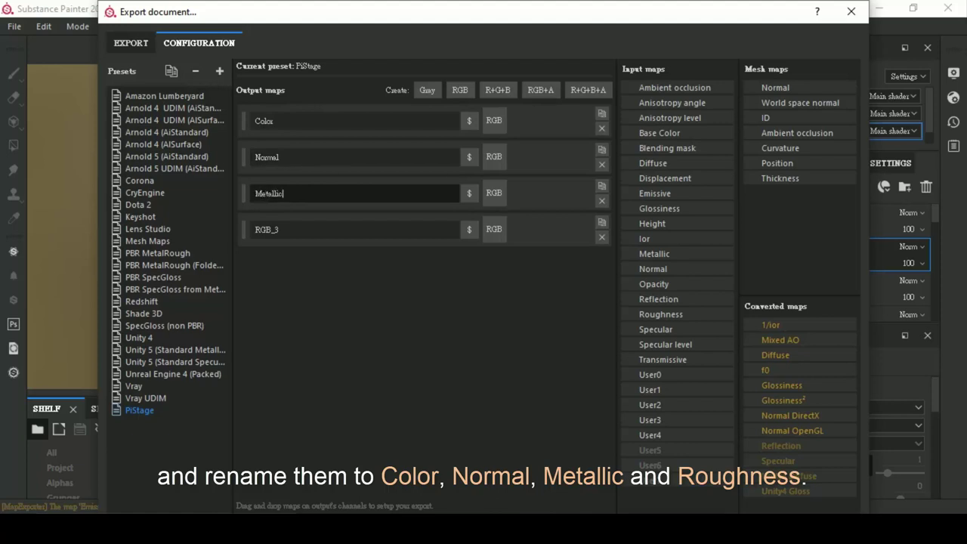
left_click(278, 230)
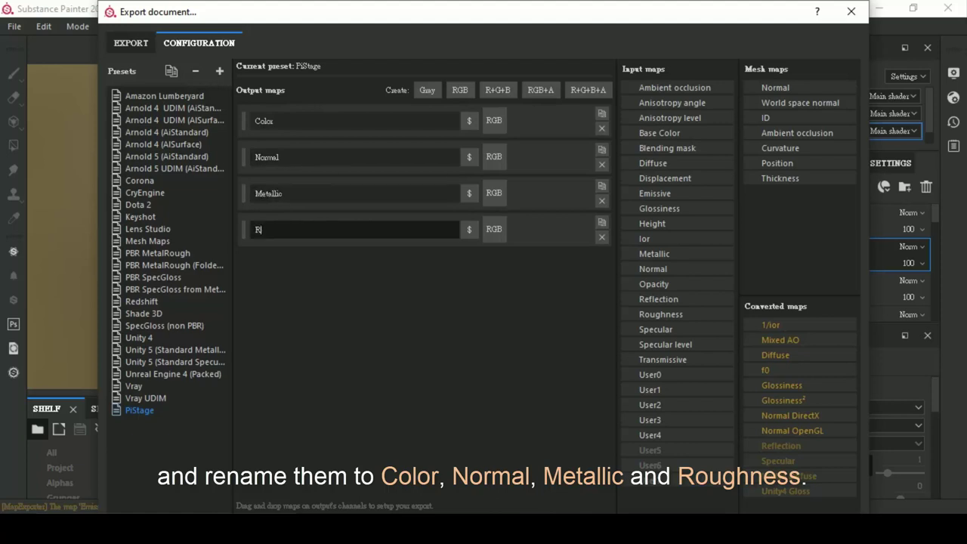
type("oughness")
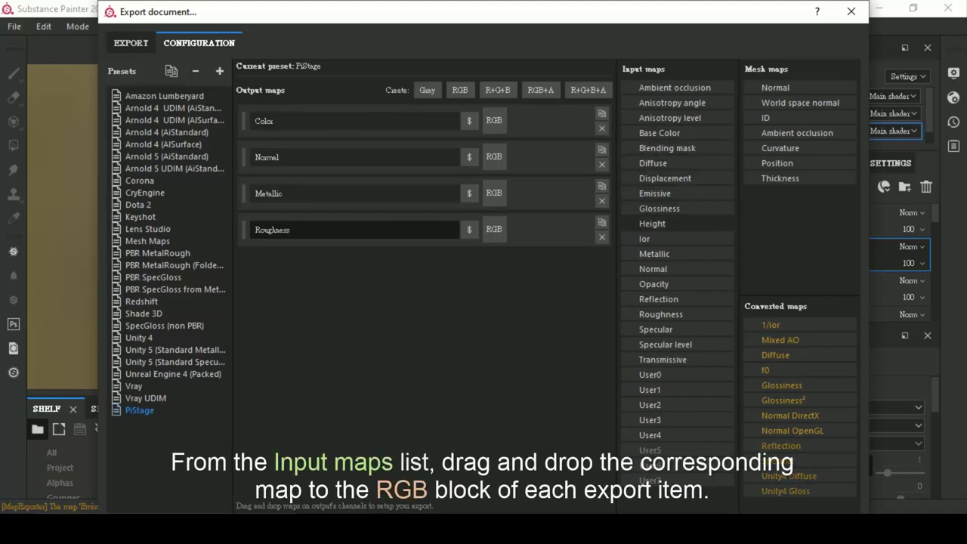
Map the Base Color, Normal, Metallic and Roughness inputs into their matching RGB outputs.
key("Return")
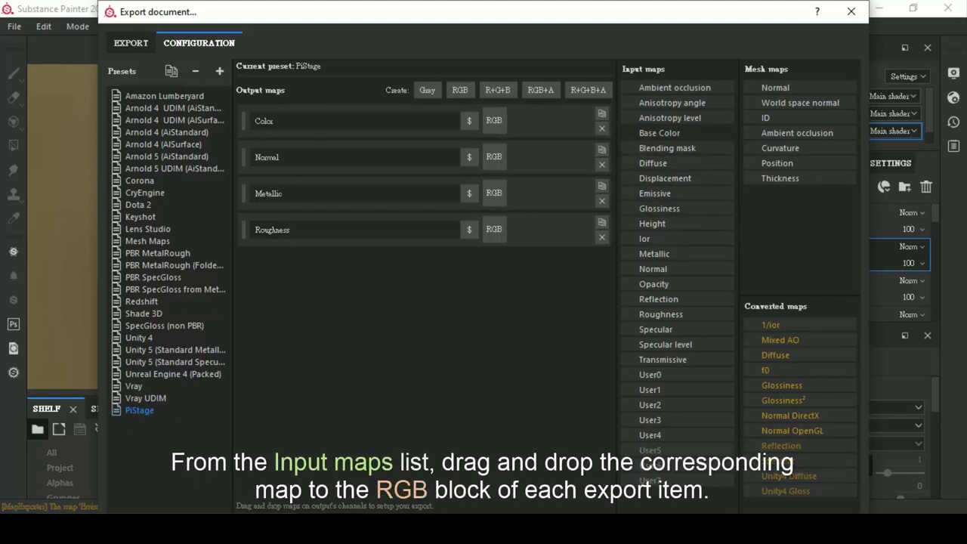
left_click_drag(659, 133, 494, 121)
left_click(532, 143)
left_click_drag(652, 269, 494, 157)
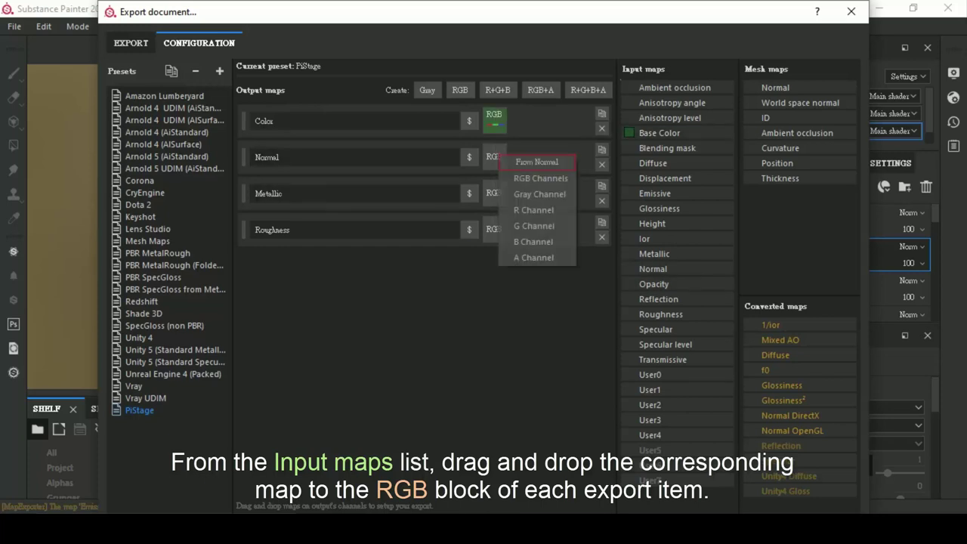
left_click(540, 179)
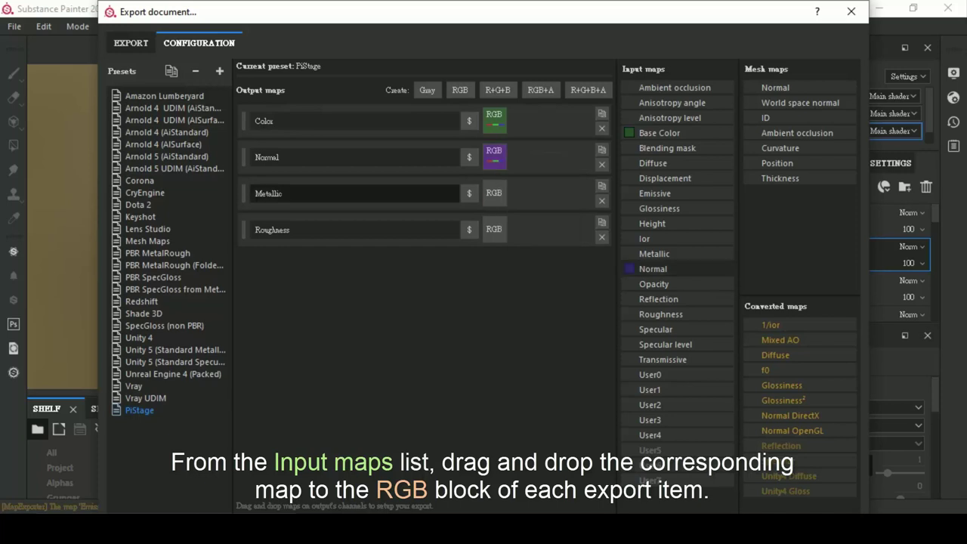
left_click_drag(654, 254, 494, 192)
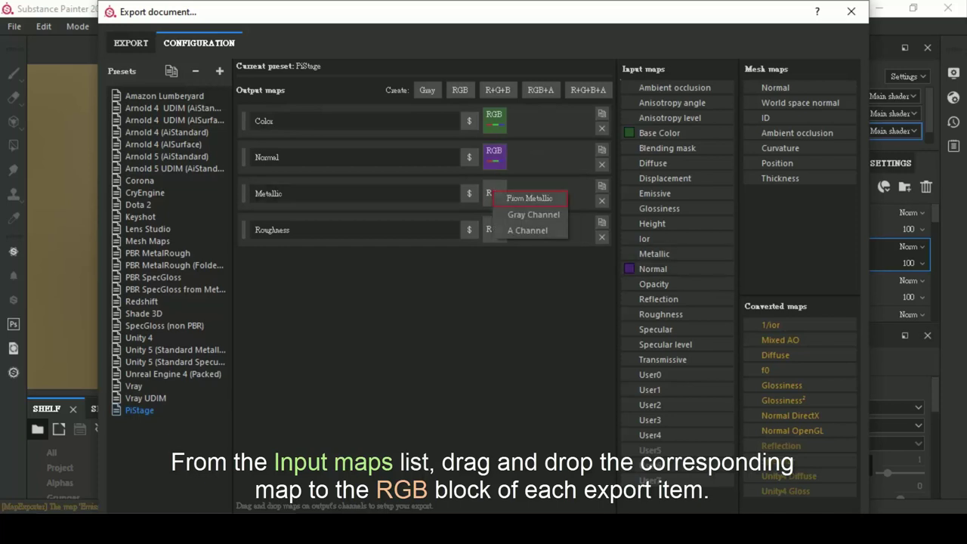
left_click(533, 215)
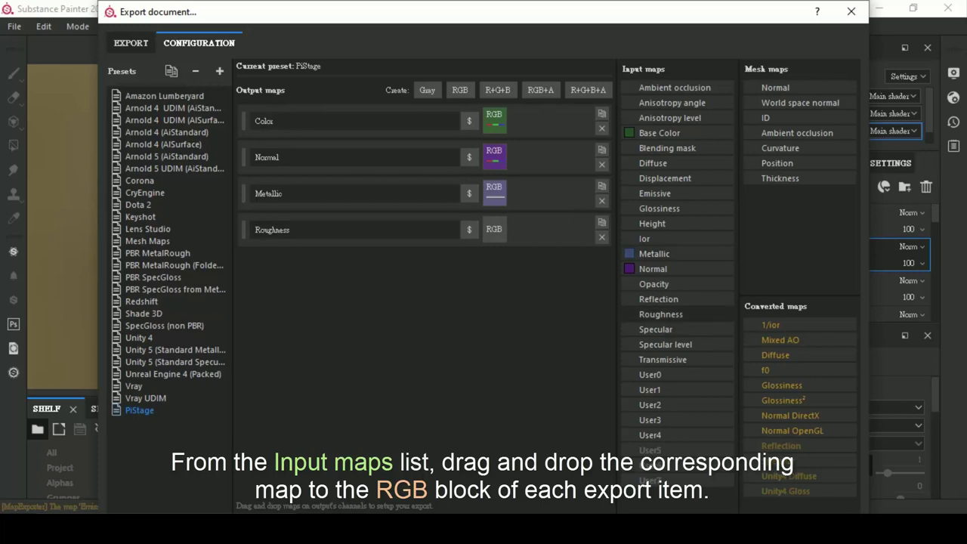
left_click_drag(661, 313, 494, 229)
left_click(533, 236)
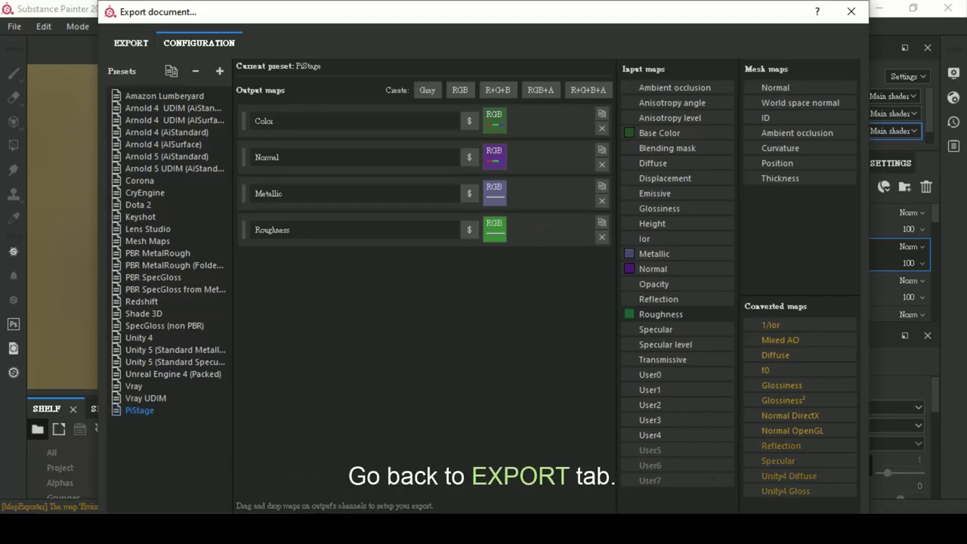
Set the export config to the PiStage preset with png as the file format.
left_click(130, 43)
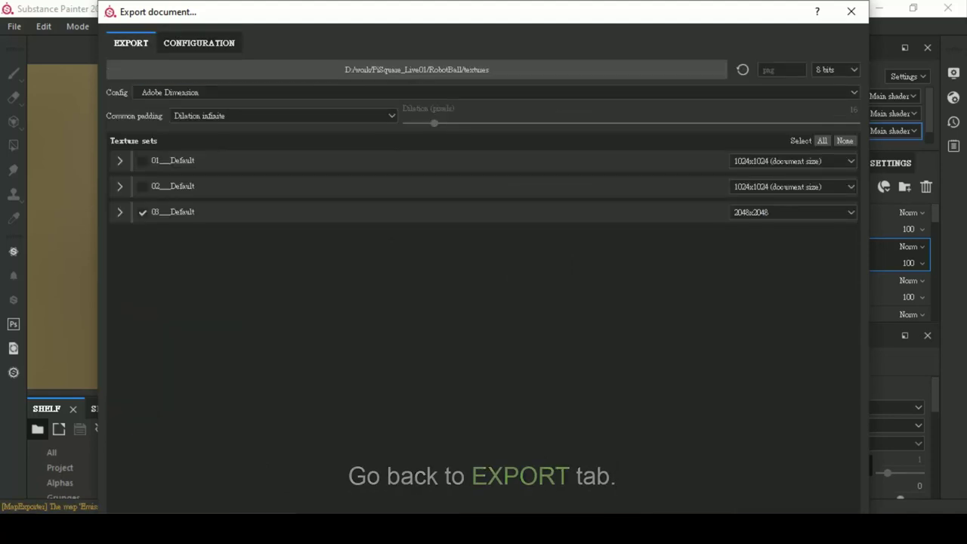
left_click(491, 92)
scroll(491, 137, "down", 1)
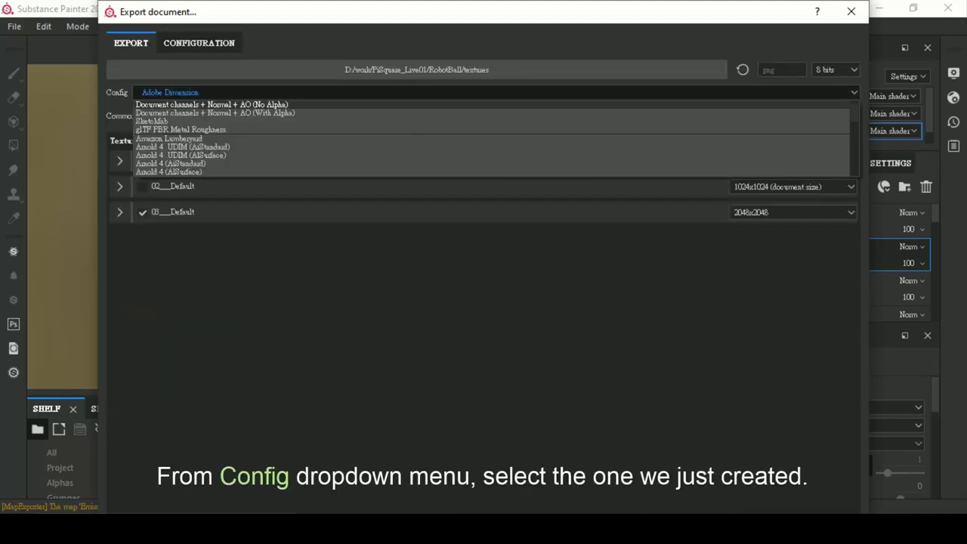
scroll(491, 138, "down", 5)
scroll(491, 137, "down", 1)
scroll(491, 137, "up", 2)
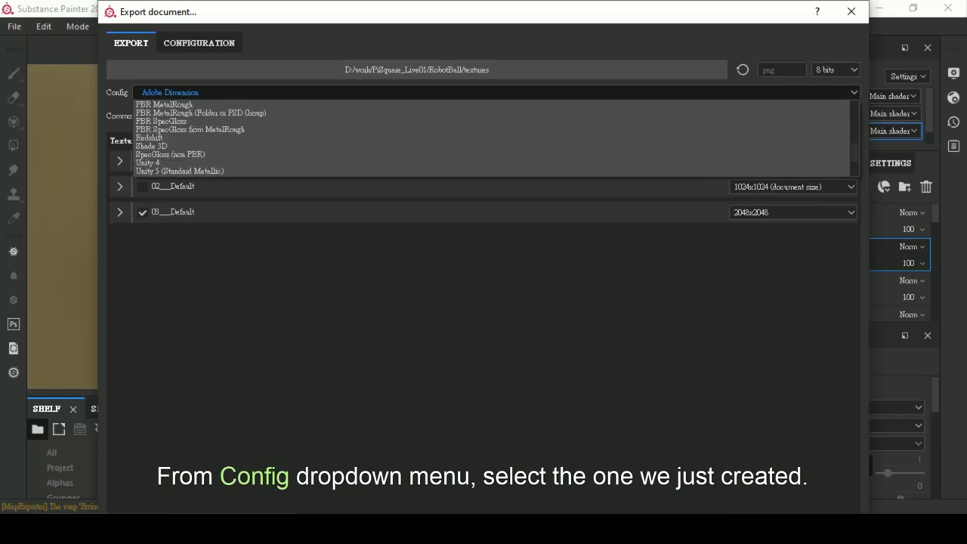
scroll(491, 155, "up", 1)
scroll(491, 155, "up", 3)
scroll(491, 155, "down", 3)
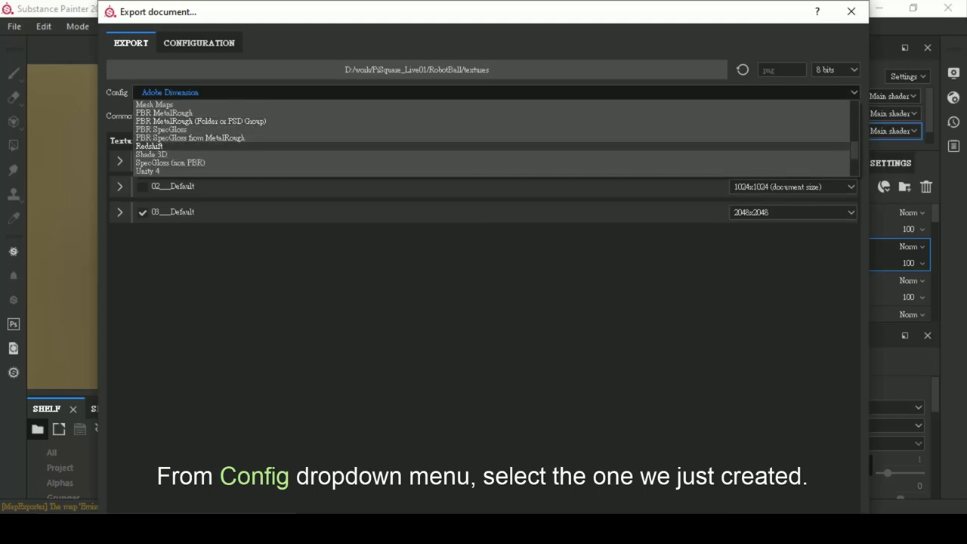
scroll(491, 137, "down", 7)
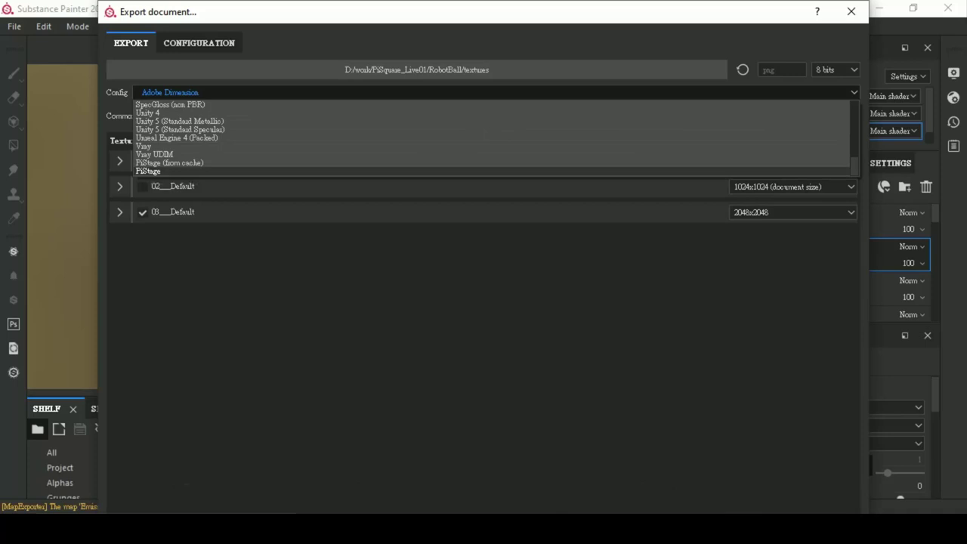
left_click(148, 171)
left_click(781, 69)
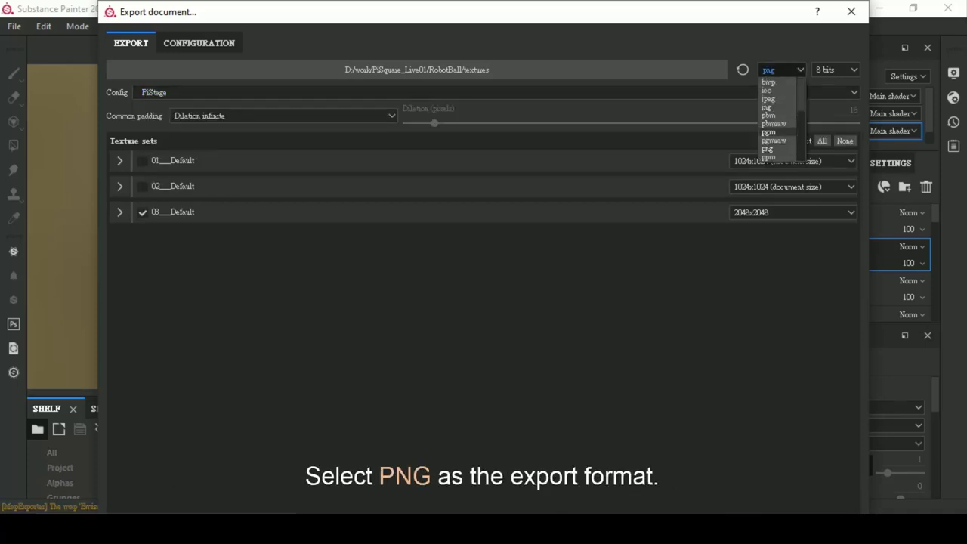
left_click(767, 149)
Export the 03__Default texture set and open the resulting textures folder.
left_click(119, 211)
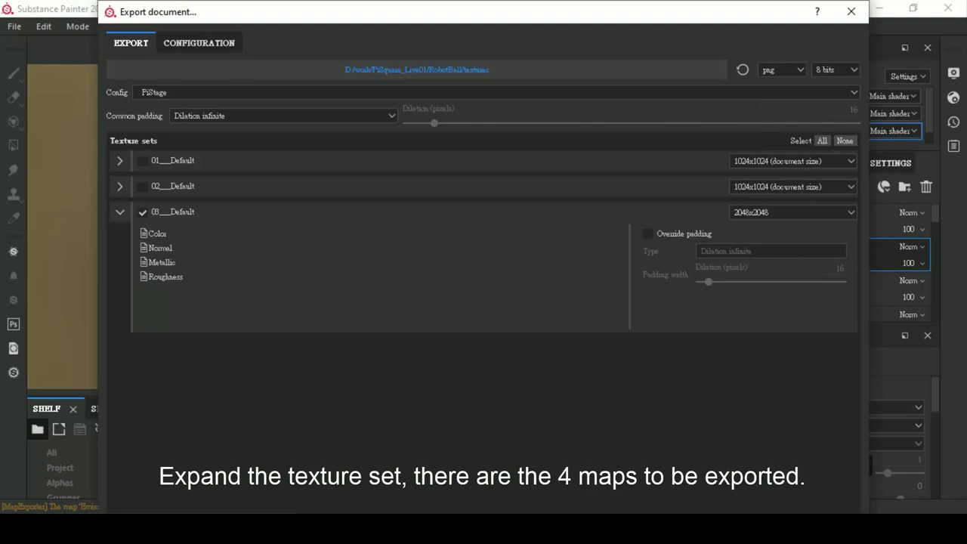
mouse_move(468, 6)
left_mouse_down()
mouse_move(473, 43)
mouse_move(463, 18)
left_mouse_up()
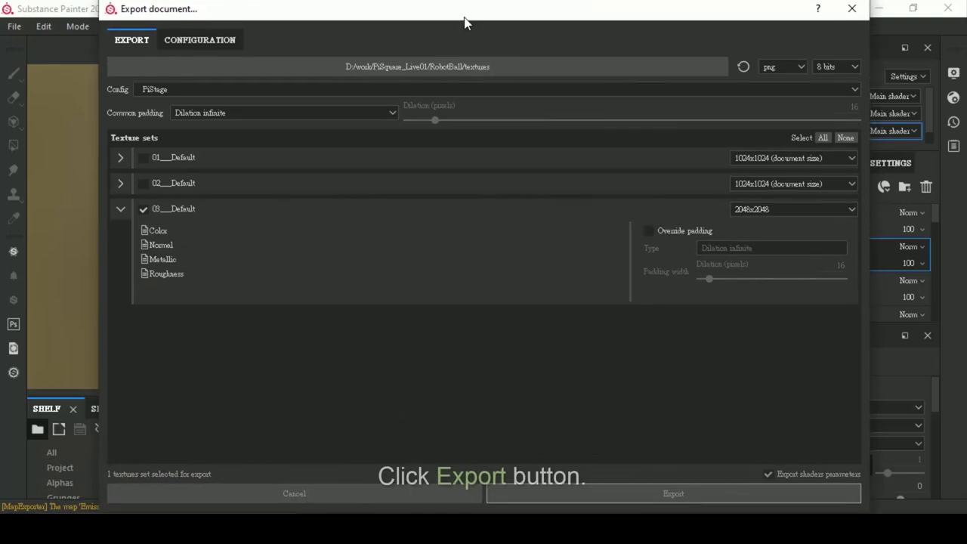
left_click(672, 497)
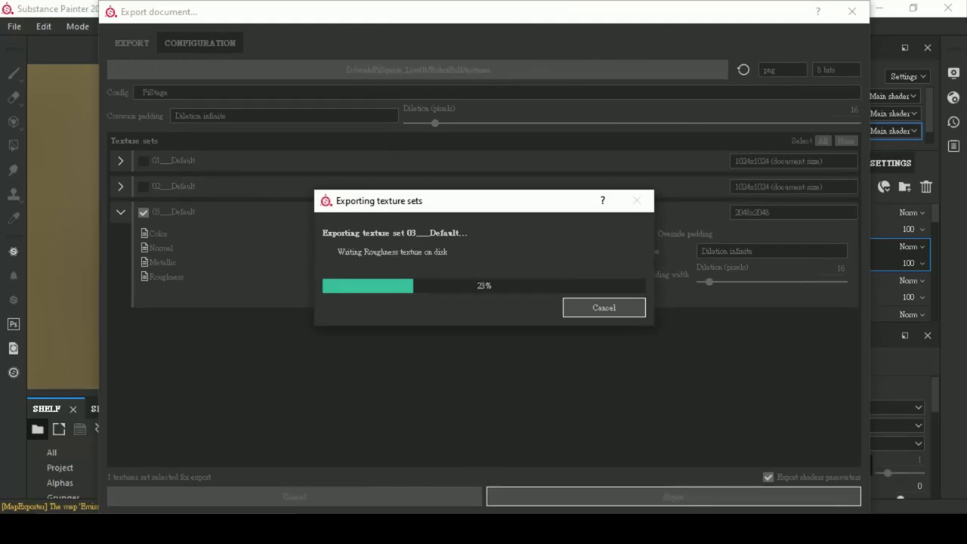
left_click(440, 278)
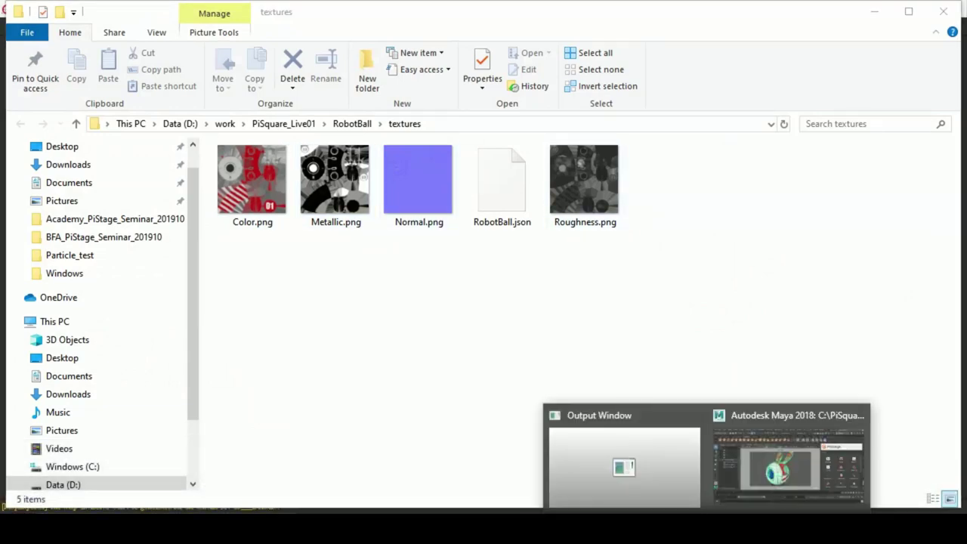
left_click(789, 457)
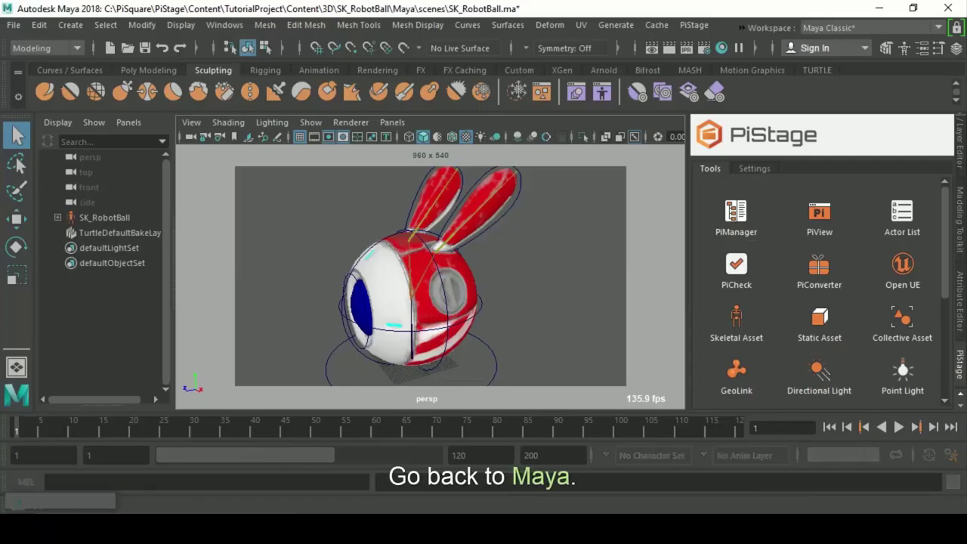
Change the robot mesh's MT_Body material type from Phong to Stingray PBS.
left_click(411, 287)
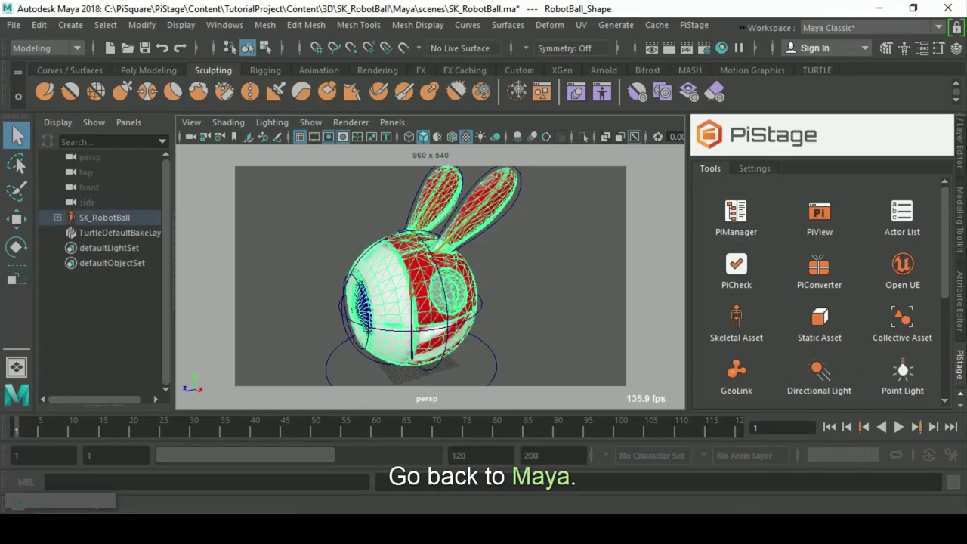
key("ctrl+a")
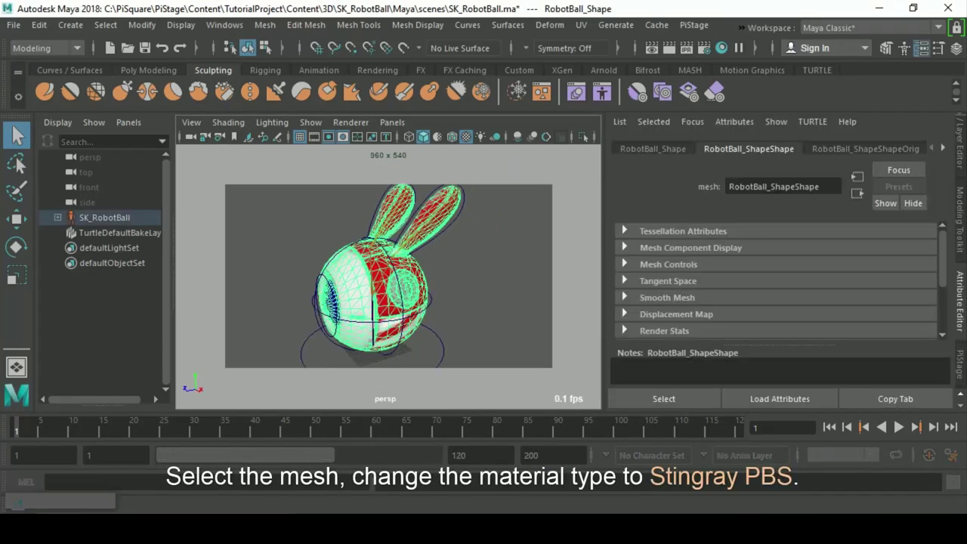
scroll(778, 148, "right", 5)
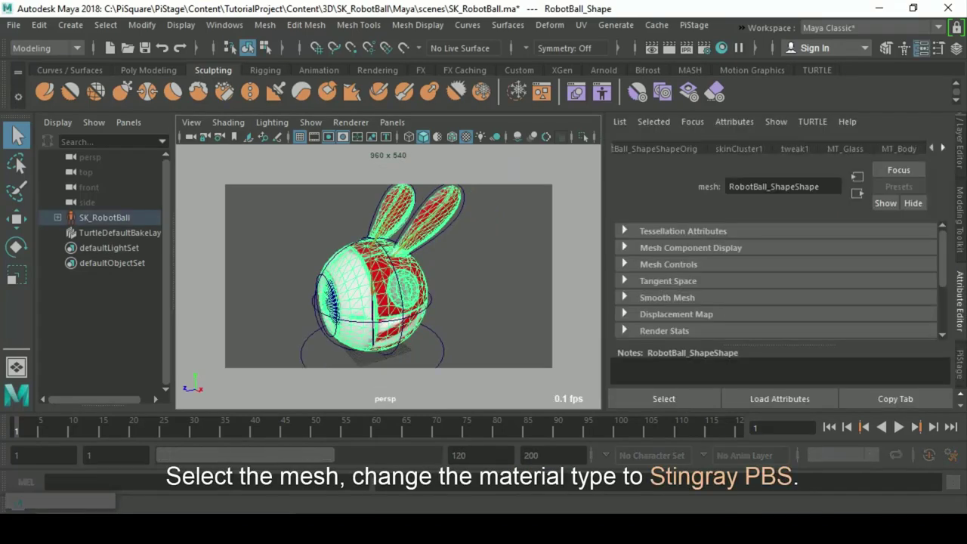
left_click(845, 148)
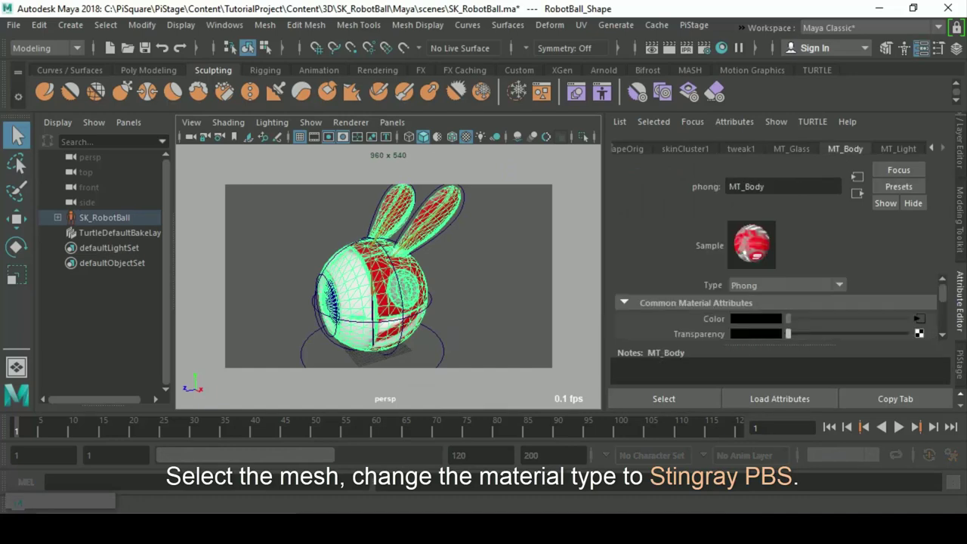
left_click(786, 285)
scroll(782, 368, "up", 2)
scroll(781, 369, "down", 5)
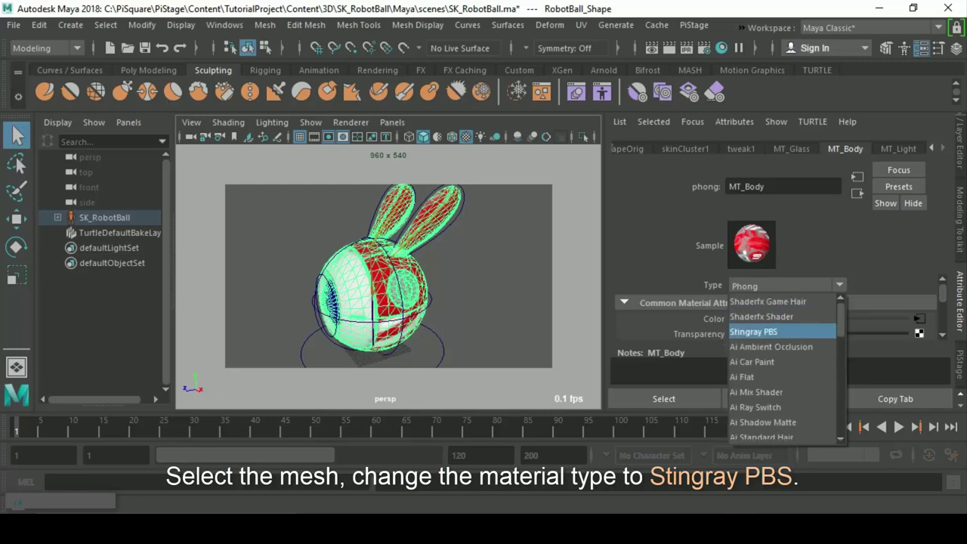
left_click(754, 331)
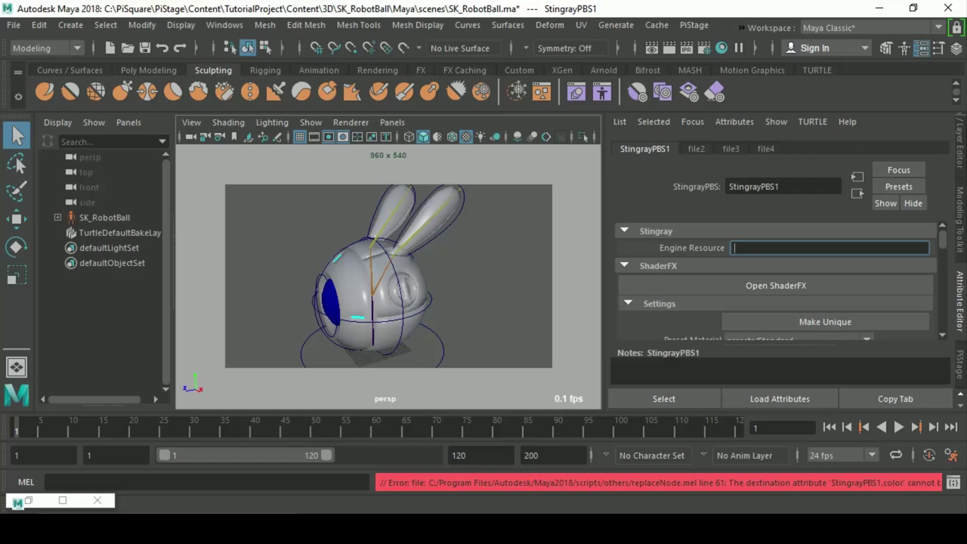
Check Use Color, Normal, Metallic and Roughness Map in StingrayPBS1's attributes.
scroll(775, 280, "down", 3)
scroll(776, 280, "down", 3)
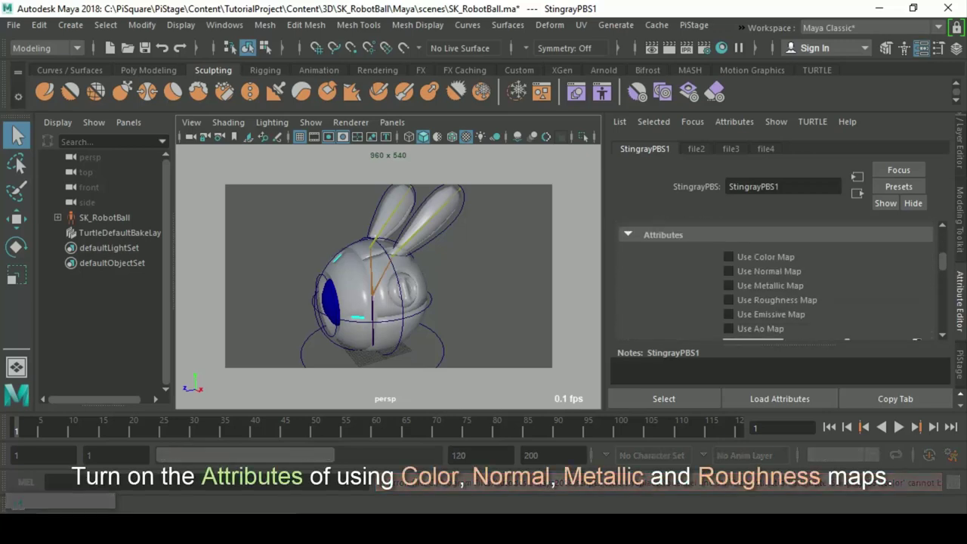
left_click(728, 257)
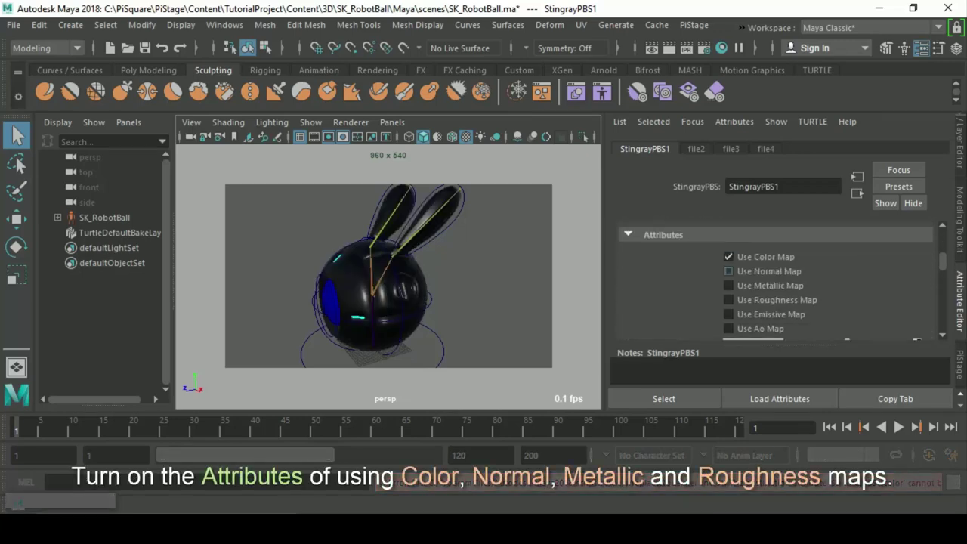
left_click(729, 271)
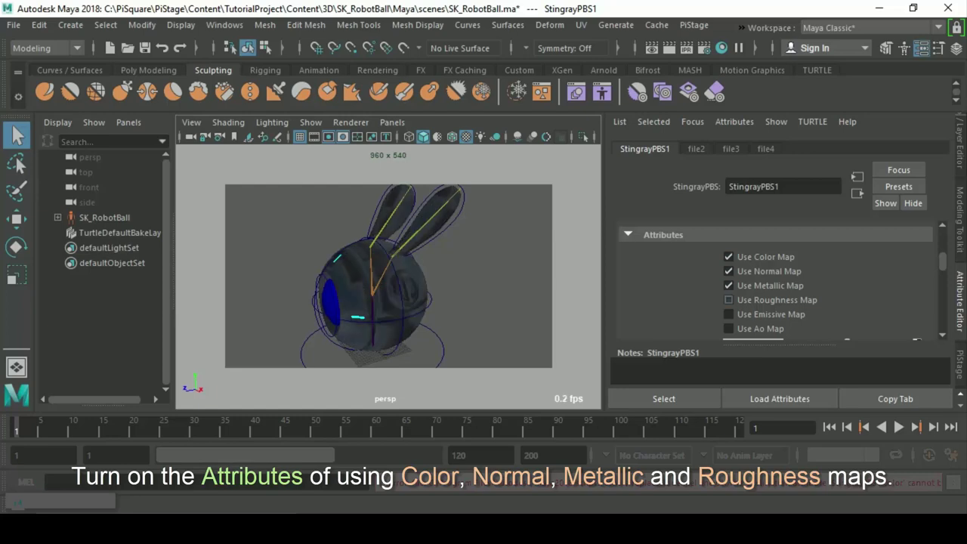
left_click(728, 300)
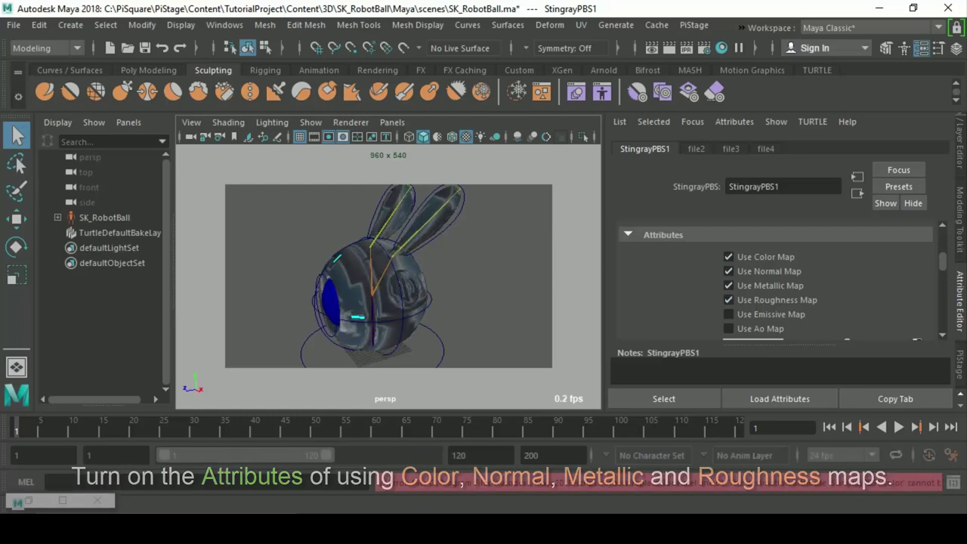
scroll(778, 287, "down", 3)
scroll(778, 287, "down", 3)
scroll(778, 287, "down", 2)
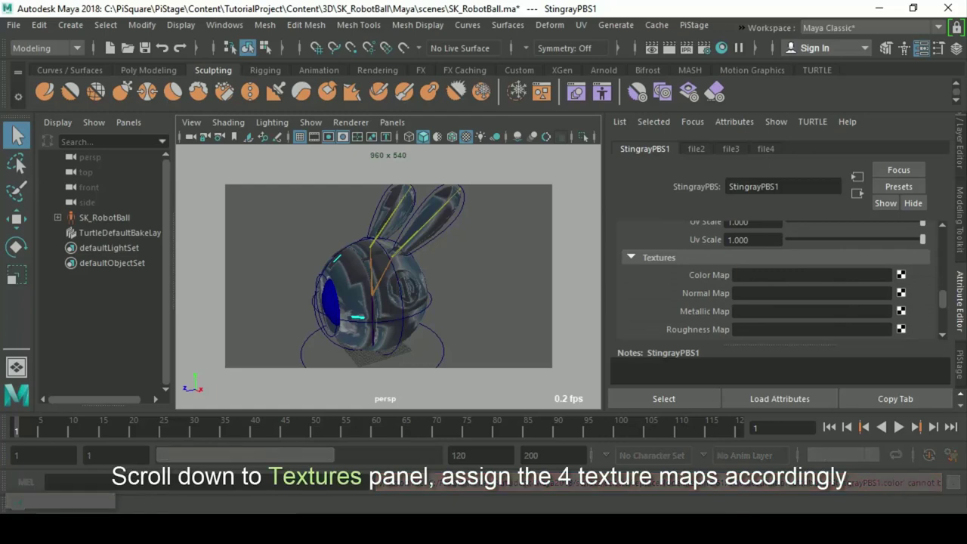
Create a File node for the color map and load Color.png from the exported textures folder.
left_click(901, 274)
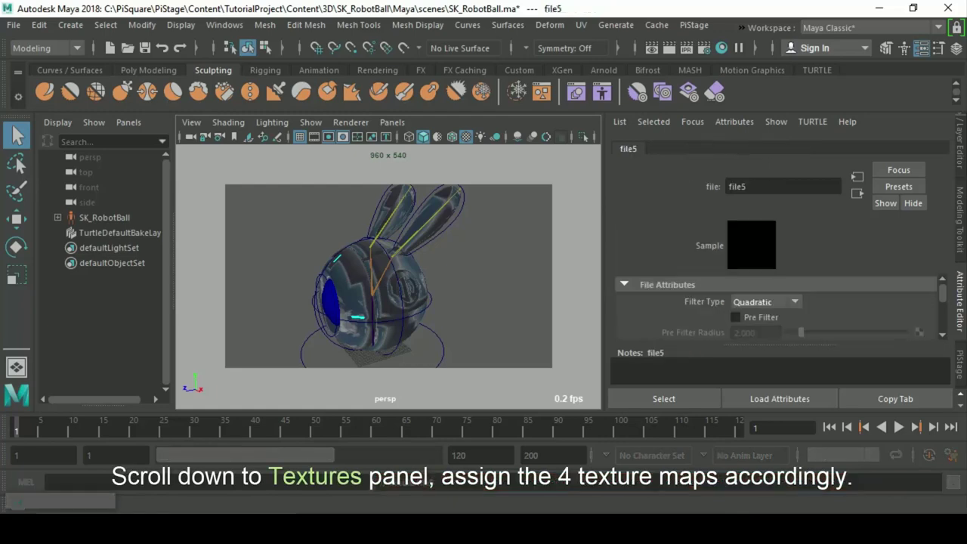
scroll(778, 305, "down", 2)
left_click(923, 300)
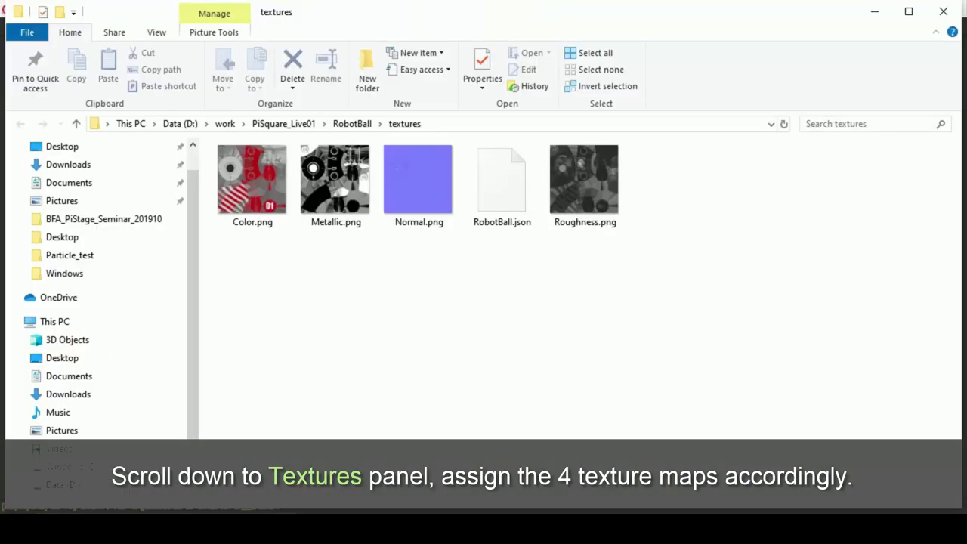
left_click(528, 124)
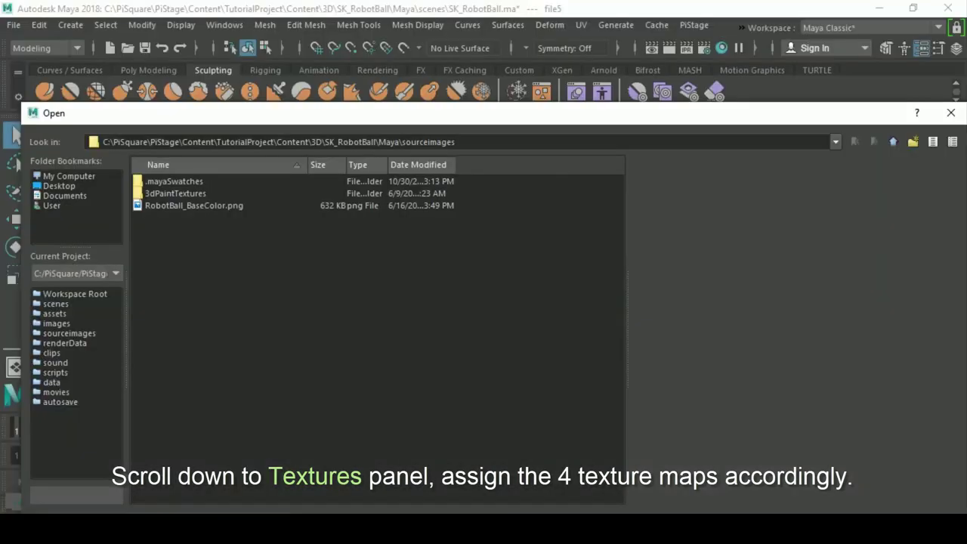
left_click(272, 141)
type("D:\\work\\PiSquare_Live01\\RobotBall\\textures")
key("Return")
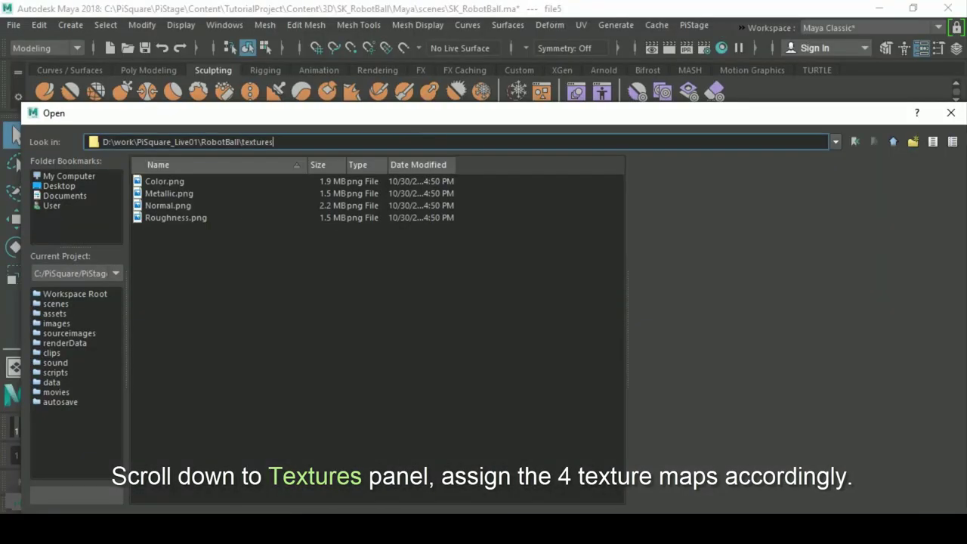
left_click(164, 181)
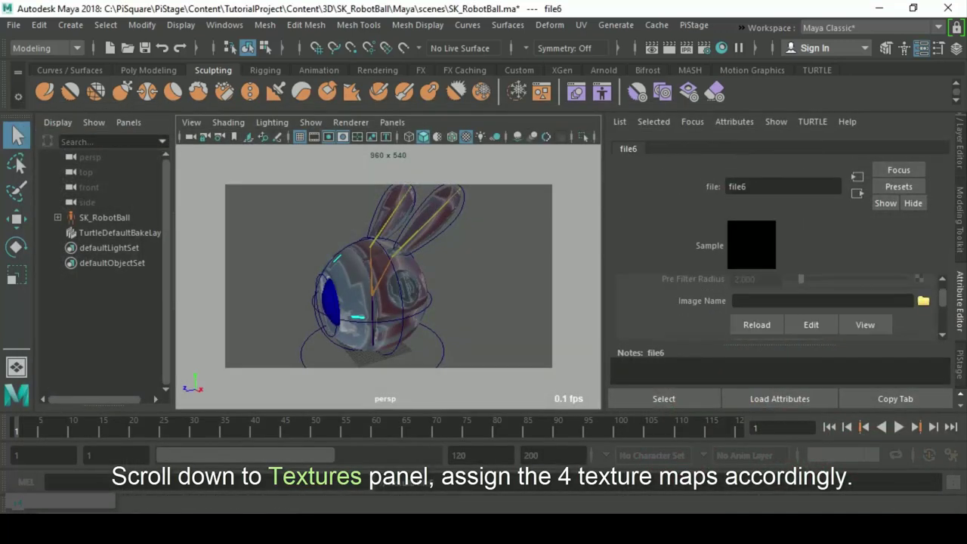
Connect Normal.png, the Metallic PNG and Roughness.png to their matching map slots.
left_click(923, 301)
left_click(172, 205)
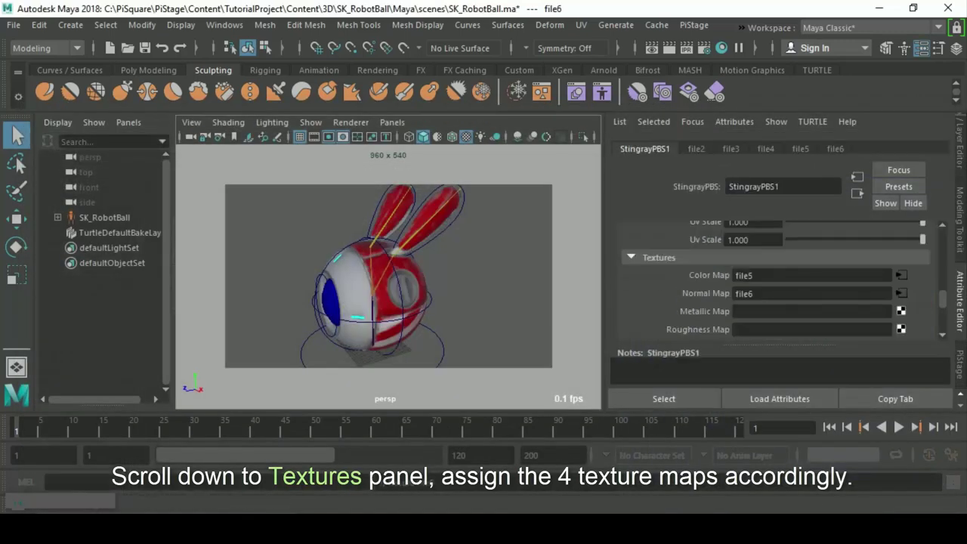
left_click(923, 301)
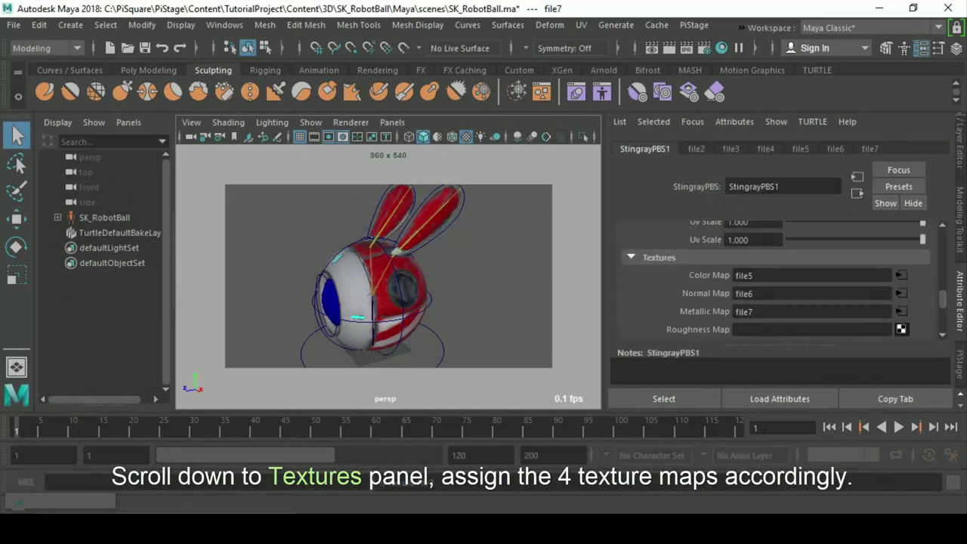
left_click(901, 329)
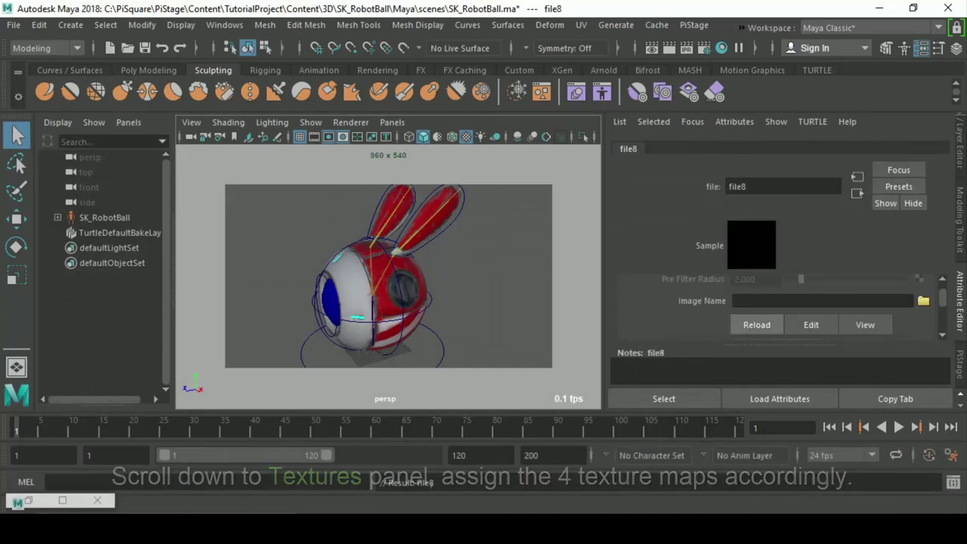
left_click(923, 301)
double_click(177, 216)
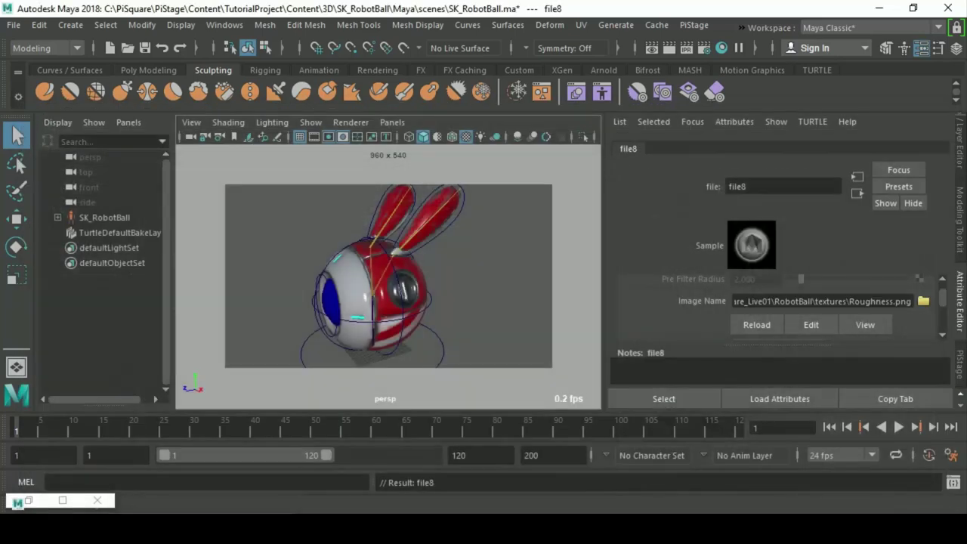
mouse_move(389, 276)
left_mouse_down("alt")
mouse_move(318, 276)
mouse_move(317, 302)
mouse_move(389, 250)
mouse_move(302, 253)
mouse_move(370, 275)
mouse_move(339, 283)
left_mouse_up("alt")
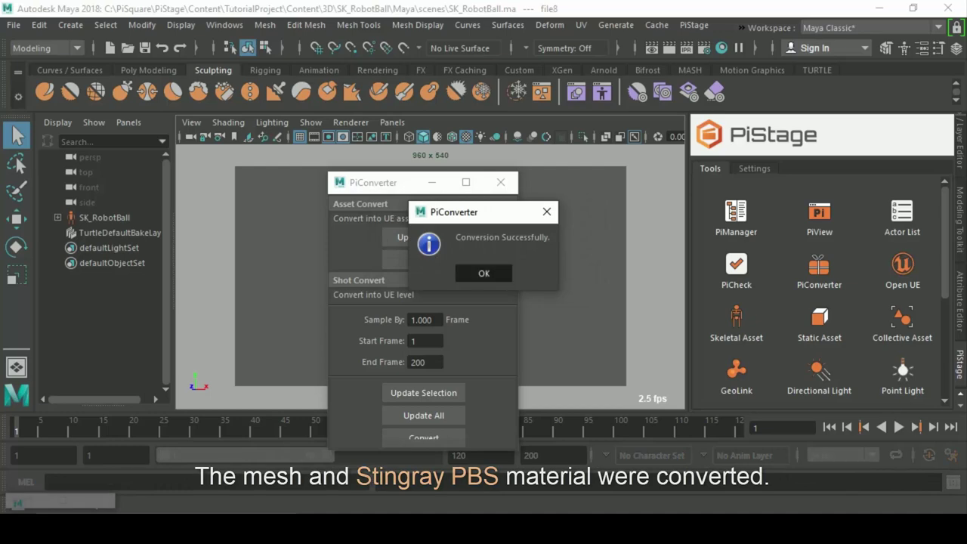
Dismiss the PiConverter success message so Unreal Editor can be opened.
key("Return")
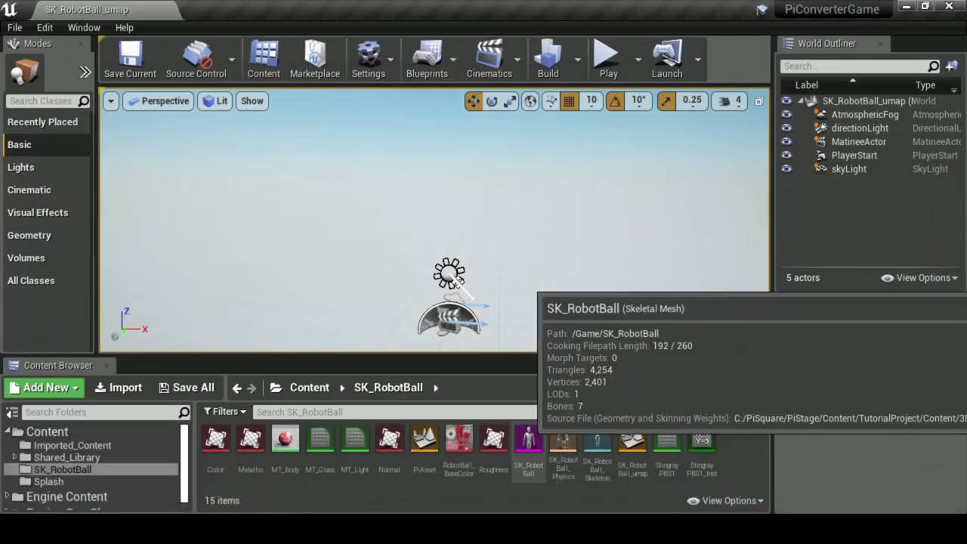
Open SK_RobotBall in the mesh editor and rotate the preview light so the shadow falls left.
double_click(528, 441)
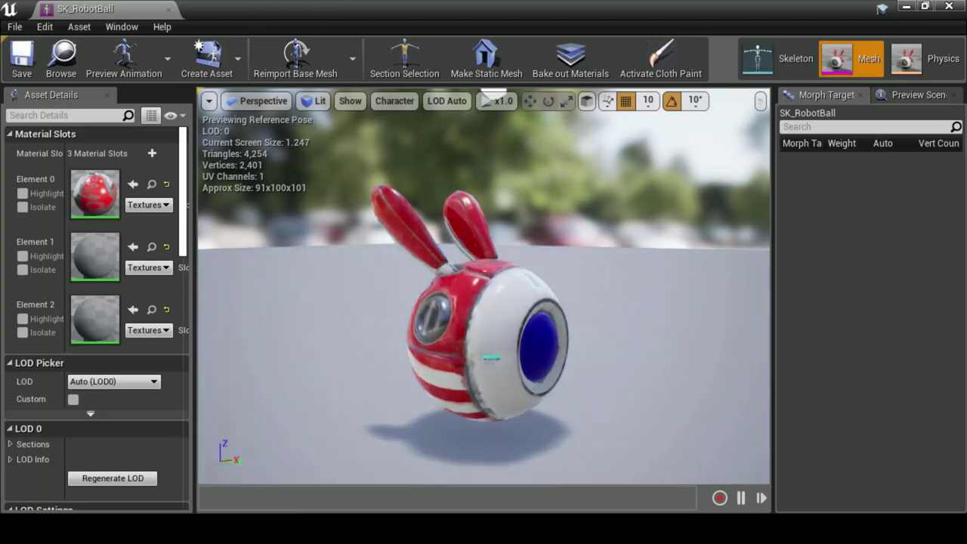
left_click_drag(550, 140, 642, 181)
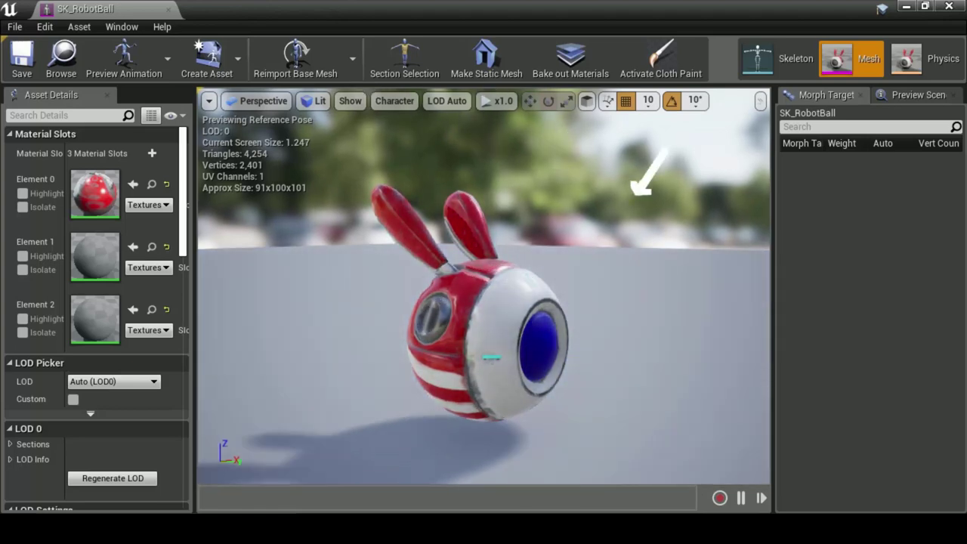